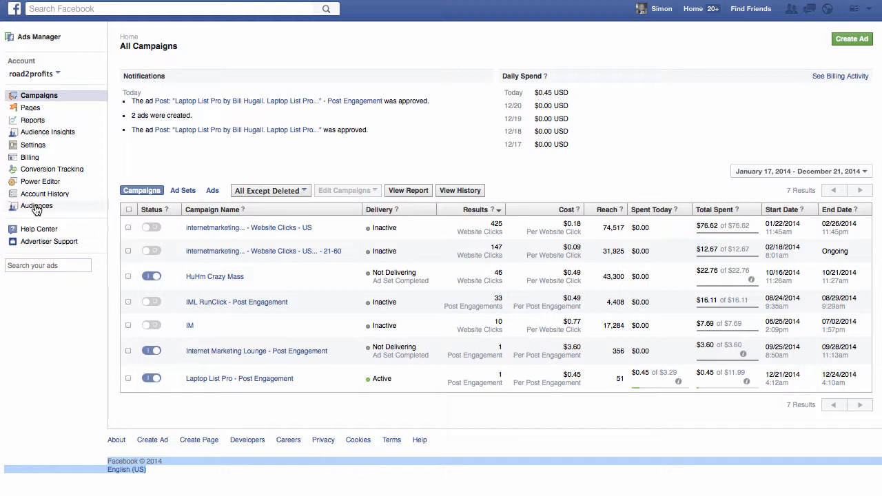
Open the Audiences page and start a new custom audience based on website traffic.
click(35, 206)
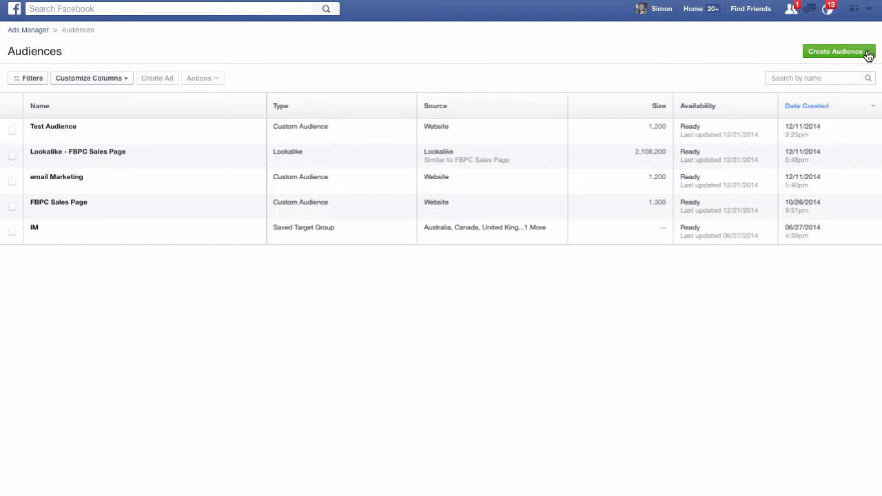
click(868, 55)
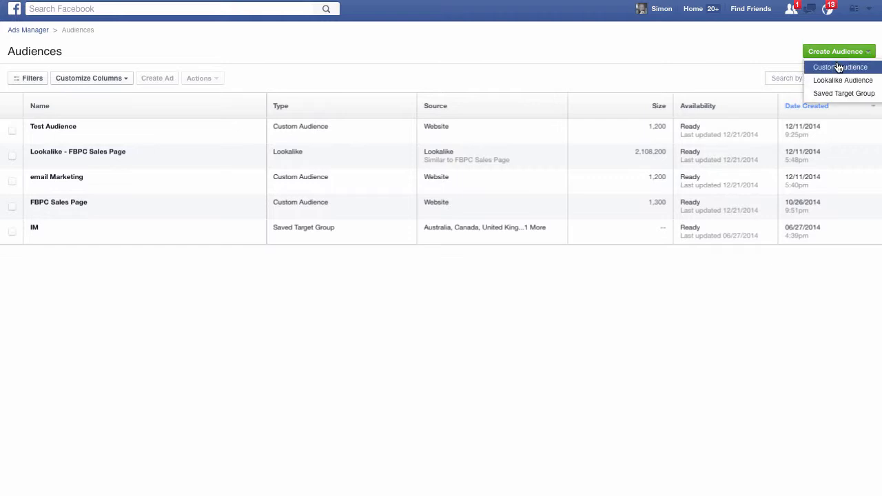
click(839, 67)
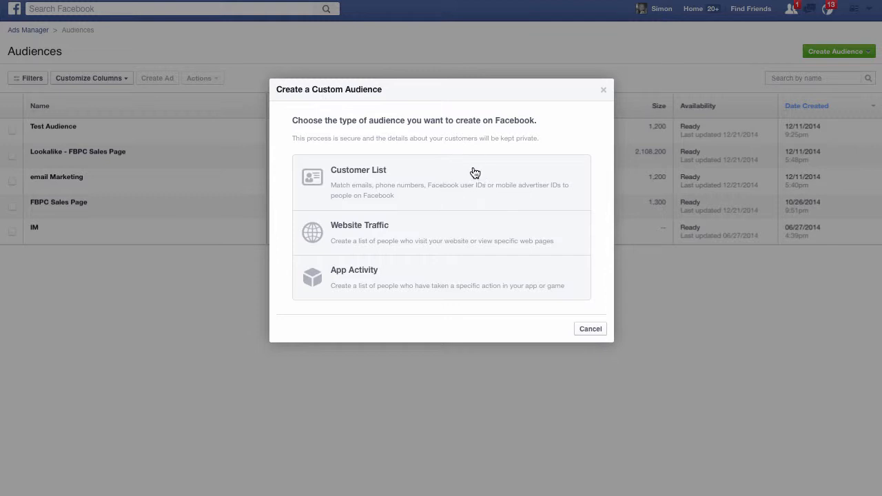
click(457, 232)
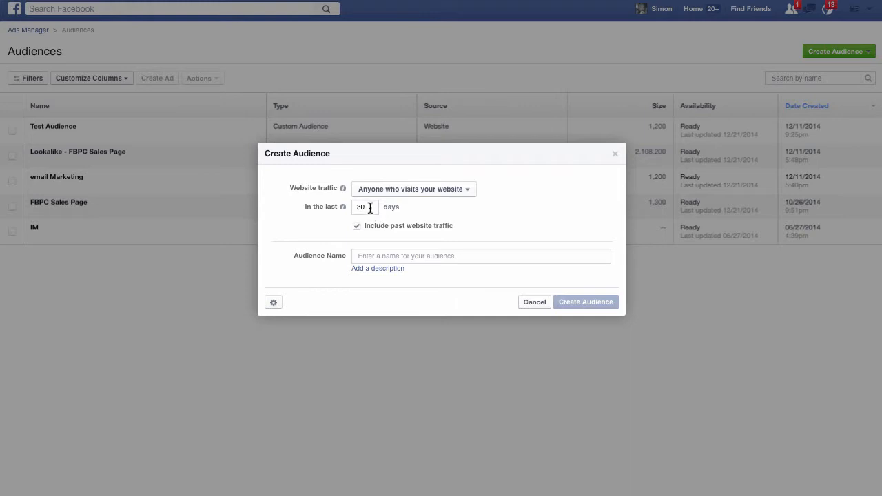
Set the website traffic window to the last 180 days and name the audience Test Audience.
drag(371, 207, 349, 206)
text(180)
click(496, 255)
text(Test A)
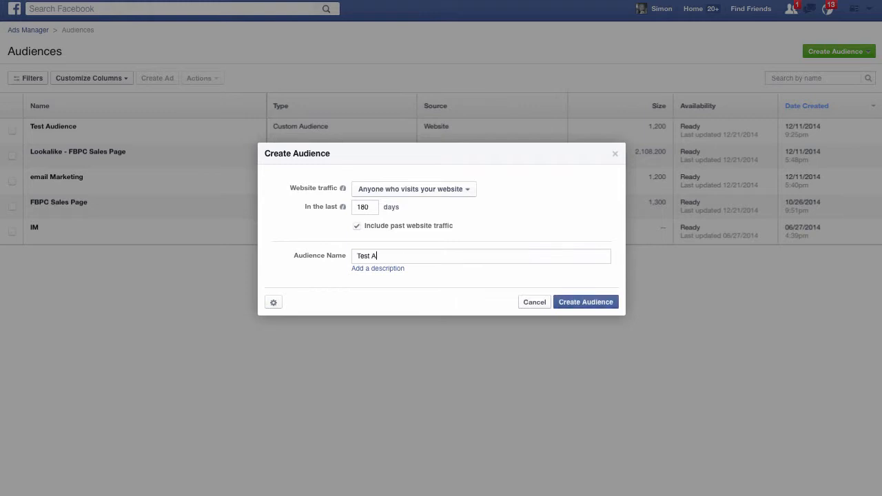
text(udinece)
key(BackSpace)
key(BackSpace)
key(BackSpace)
key(BackSpace)
key(BackSpace)
key(BackSpace)
key(BackSpace)
text(udeince)
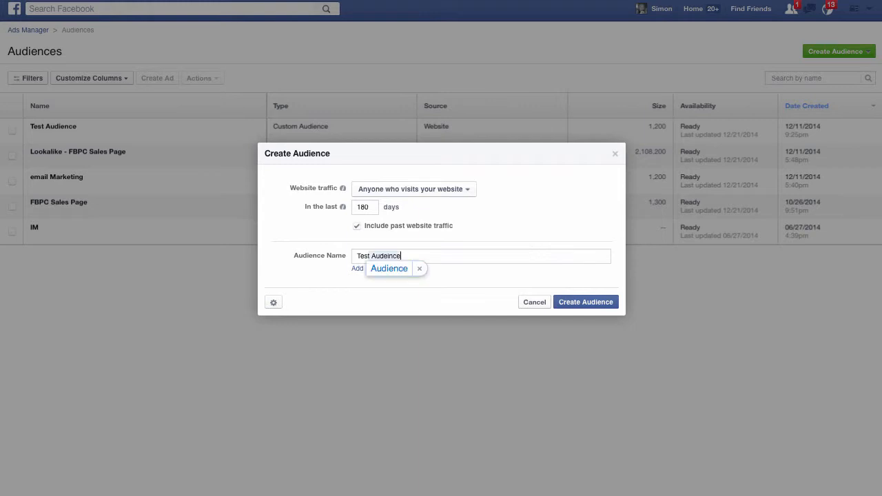
click(497, 262)
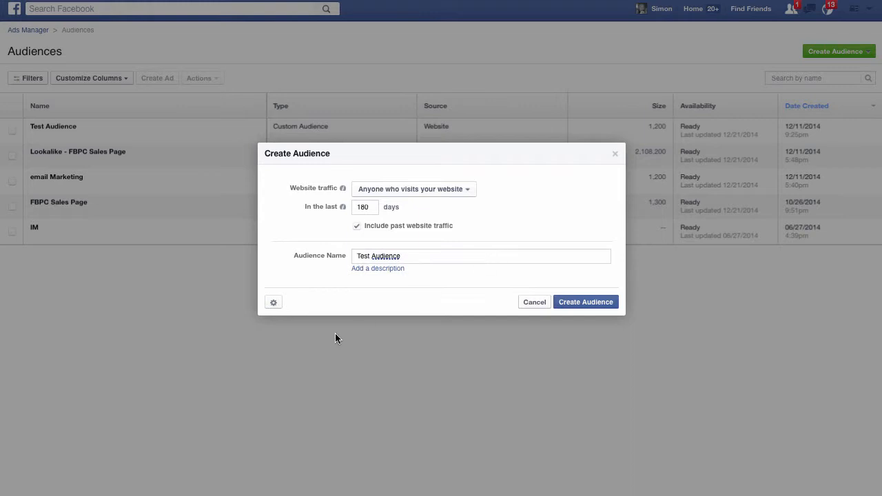
View the custom audience pixel code, select the entire script, and cancel the audience creation.
click(274, 304)
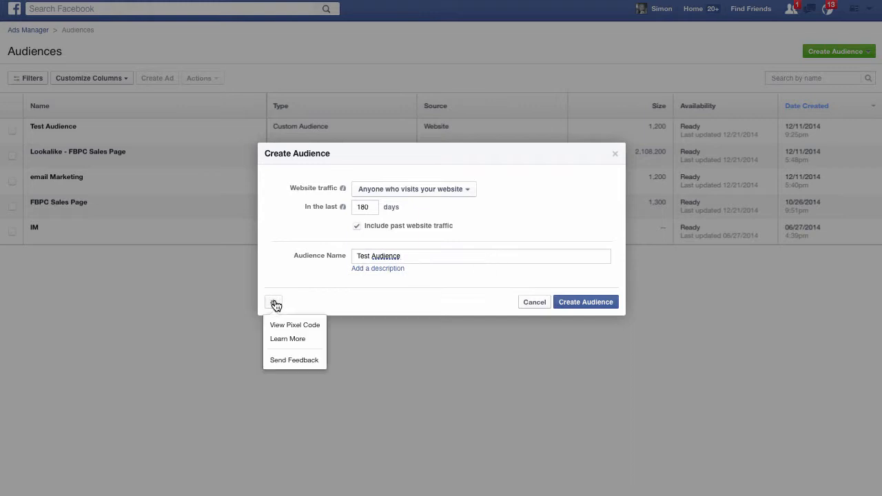
click(300, 329)
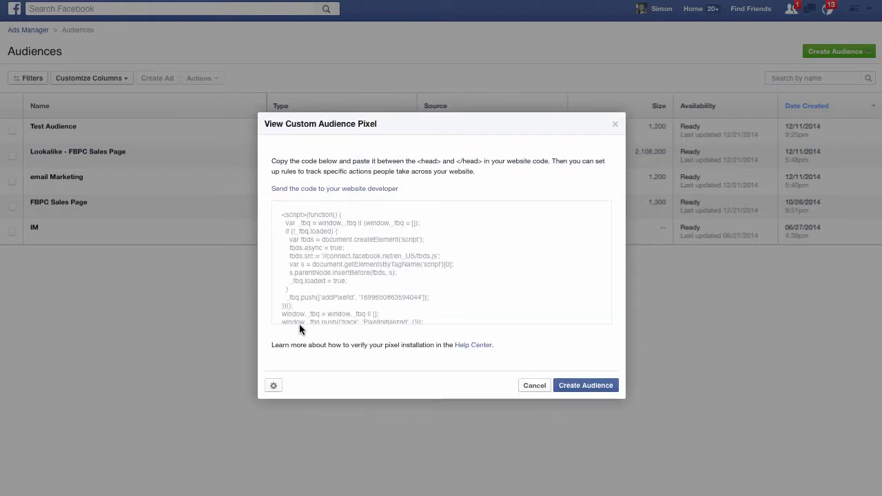
click(322, 286)
click(295, 216)
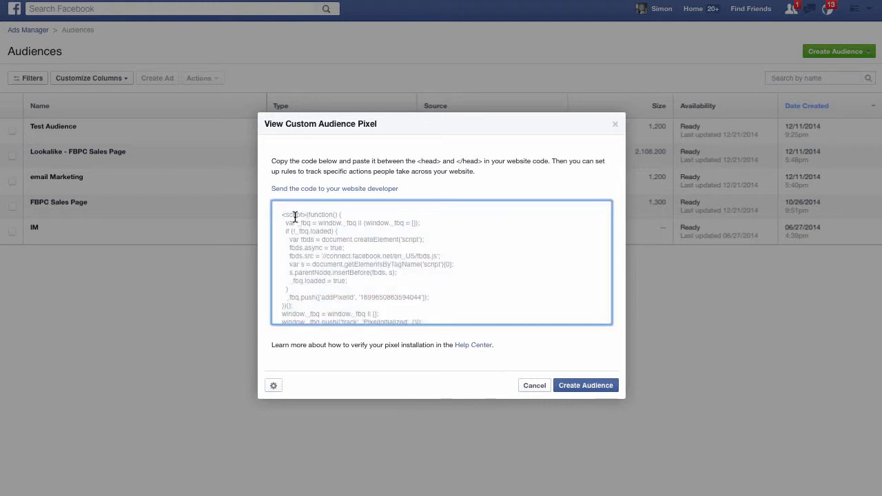
drag(283, 216, 434, 338)
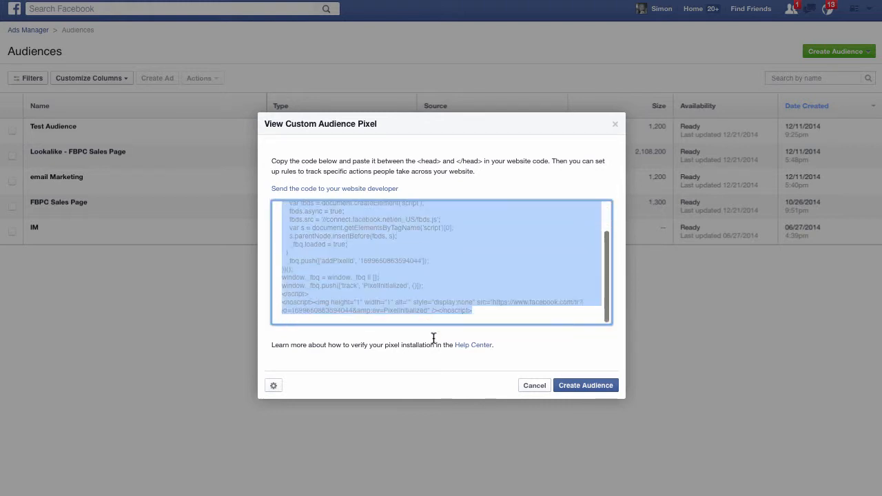
click(498, 304)
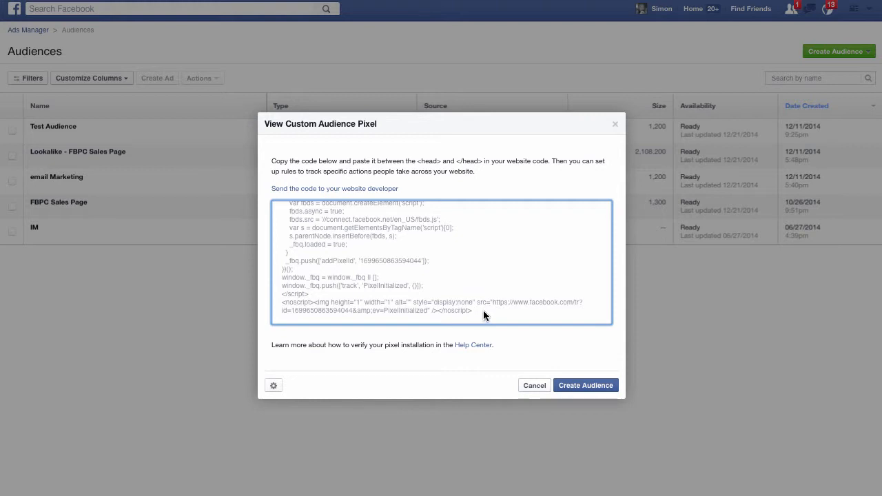
drag(483, 310, 285, 210)
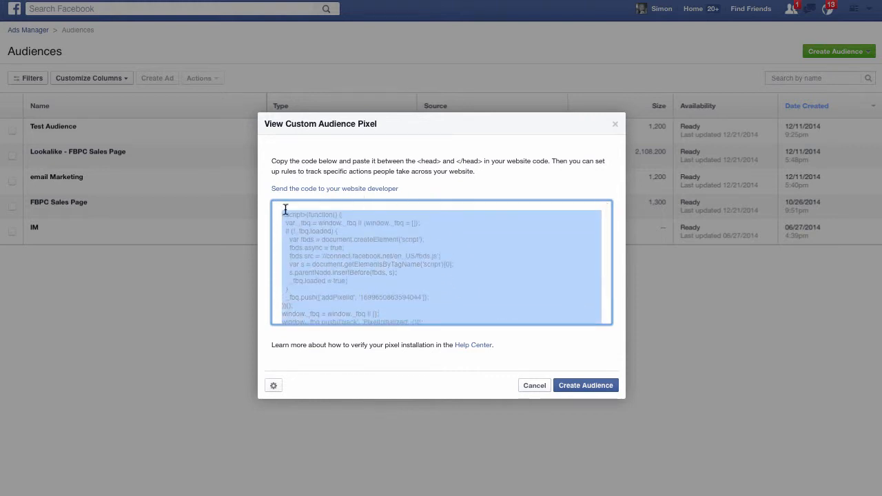
click(463, 241)
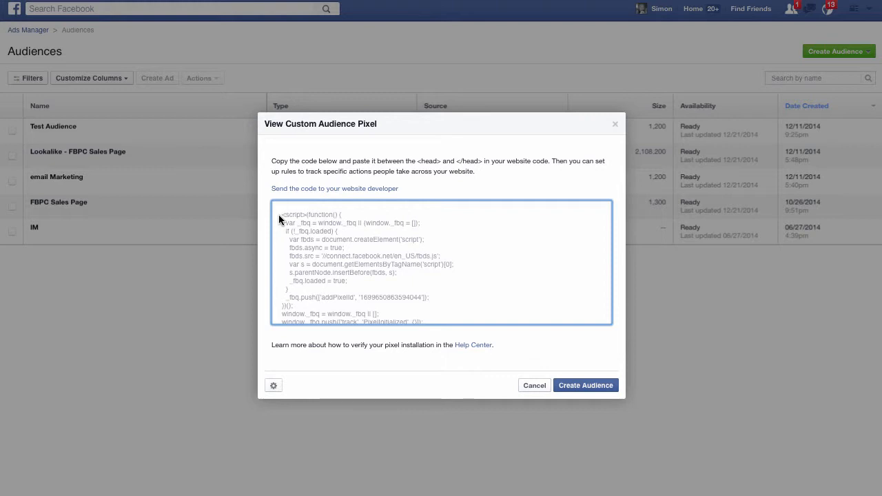
drag(279, 214, 539, 312)
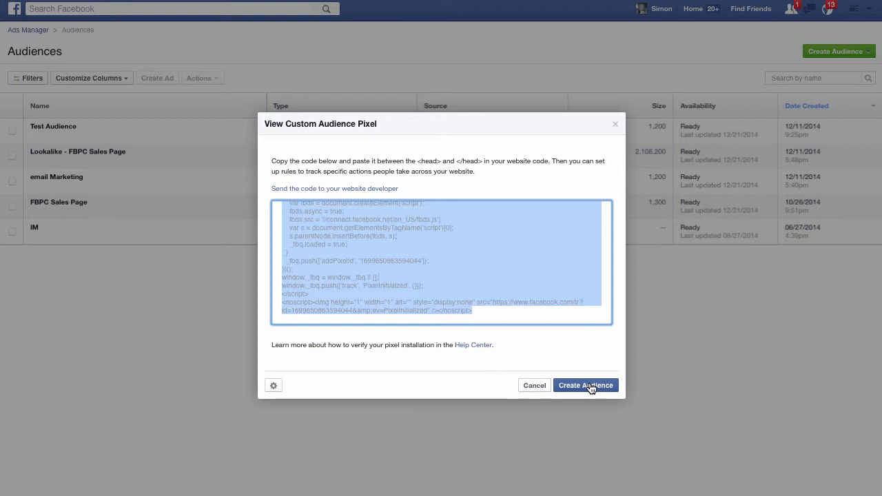
click(536, 386)
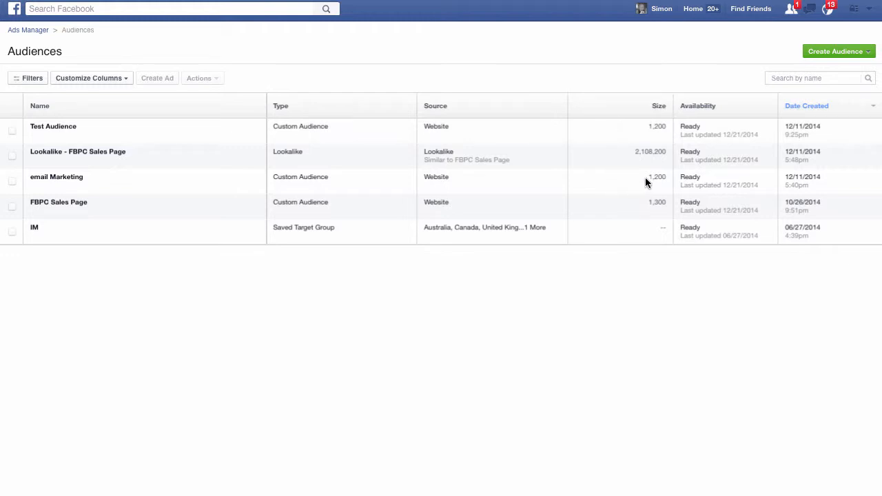
Examine the size of the email Marketing audience in the audience list.
drag(648, 177, 666, 178)
drag(666, 177, 643, 177)
click(643, 176)
drag(645, 177, 670, 178)
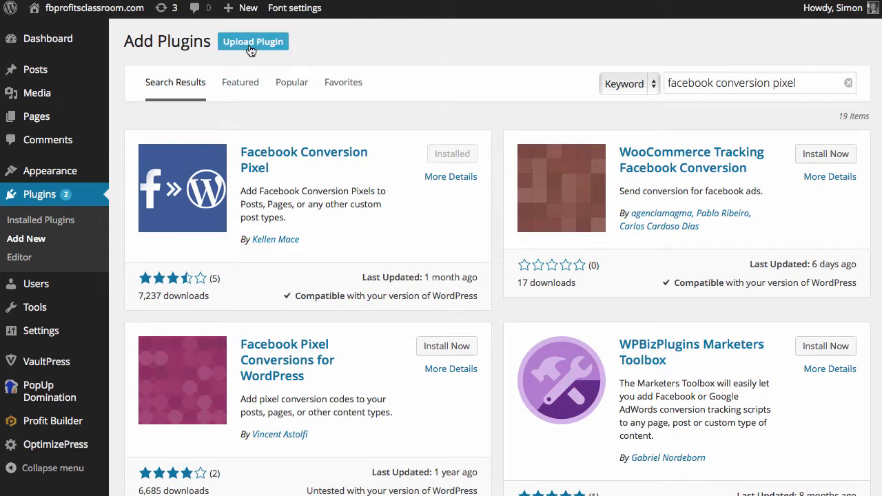
Highlight the "facebook conversion pixel" search term on the WordPress Add Plugins page.
click(816, 83)
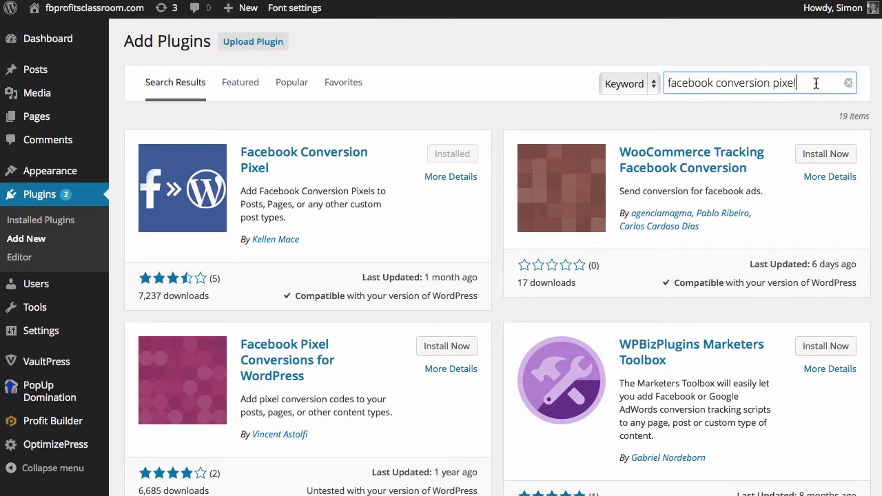
drag(819, 81, 664, 79)
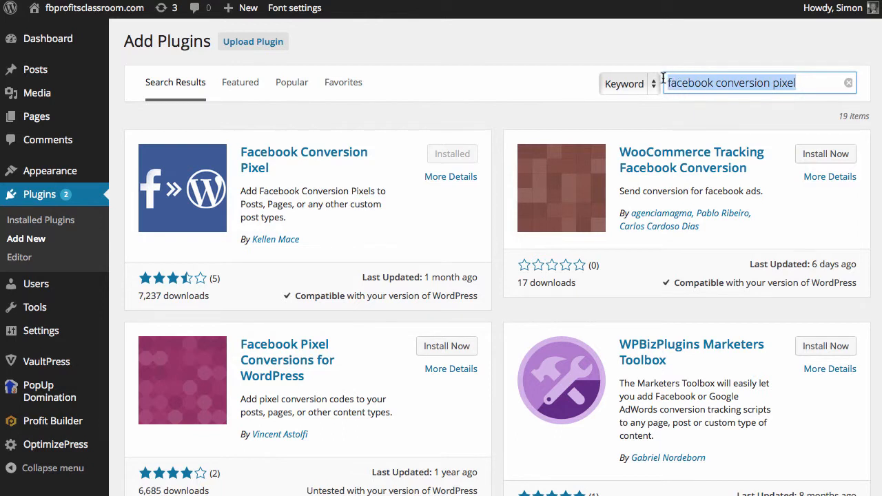
click(820, 81)
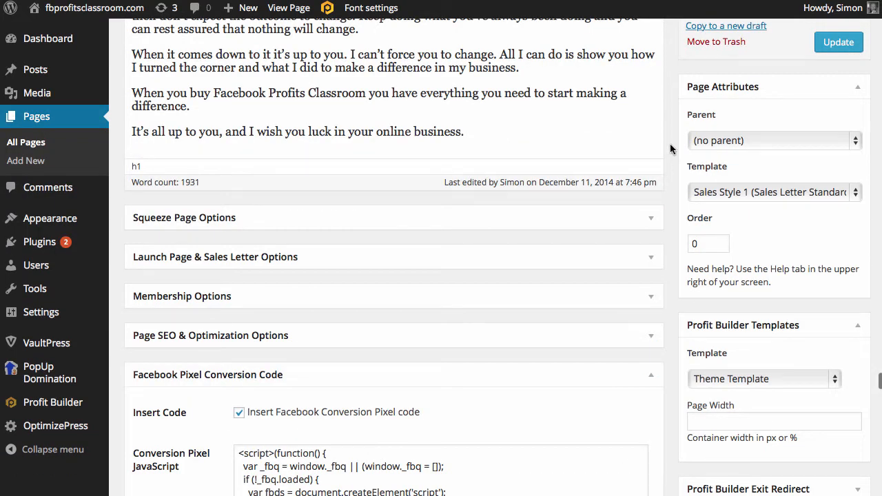
Examine the Facebook Pixel Conversion Code section of the WordPress page, including its insert option and pixel JavaScript.
scroll(670, 150, up, 1)
scroll(669, 149, down, 5)
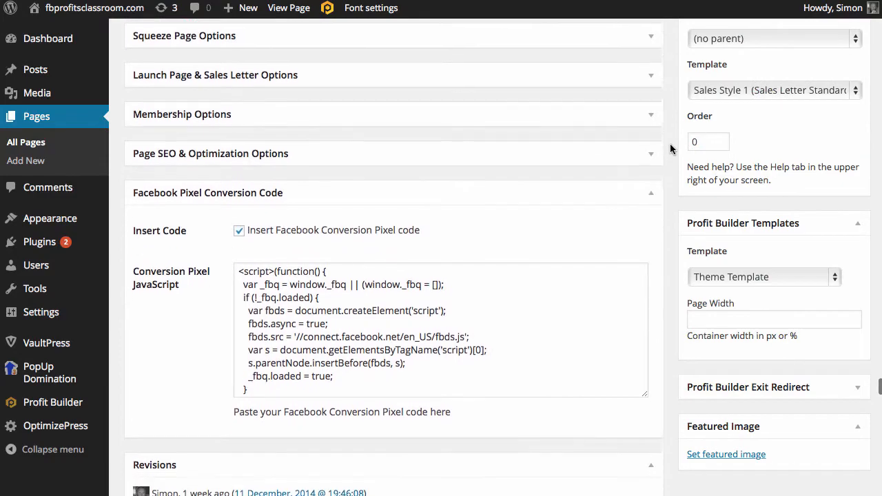
scroll(670, 149, down, 2)
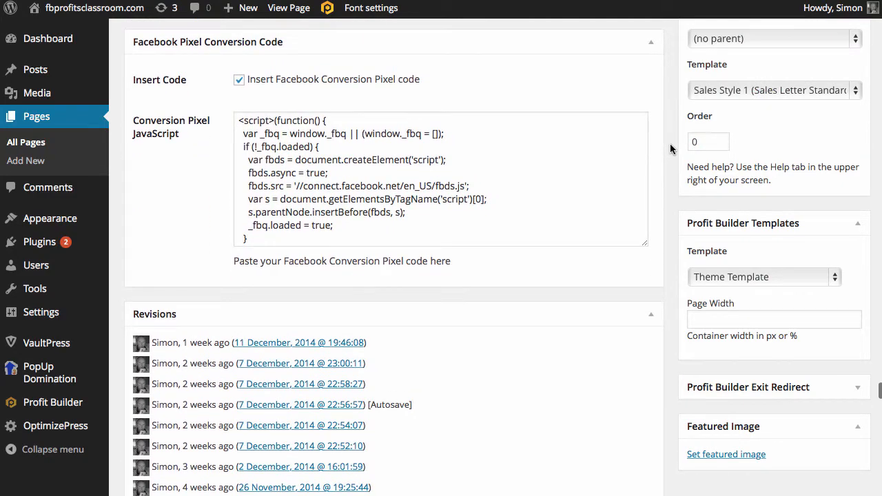
scroll(670, 142, up, 10)
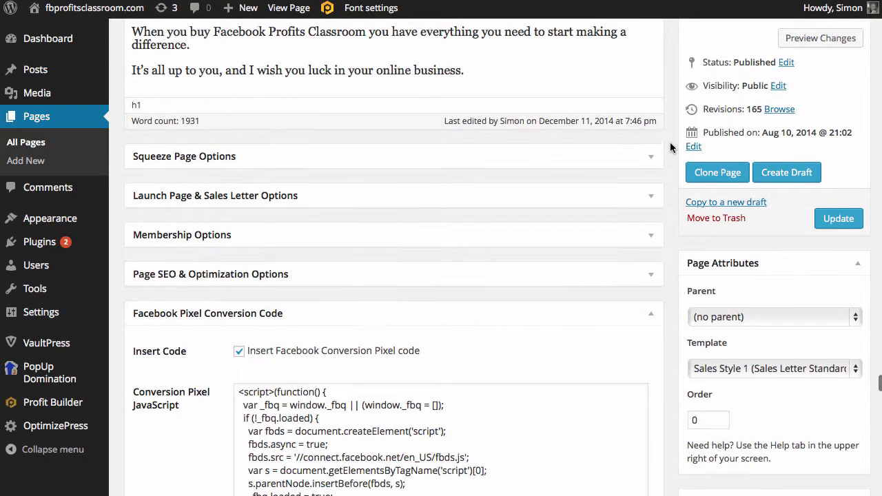
scroll(670, 142, down, 4)
scroll(670, 144, down, 7)
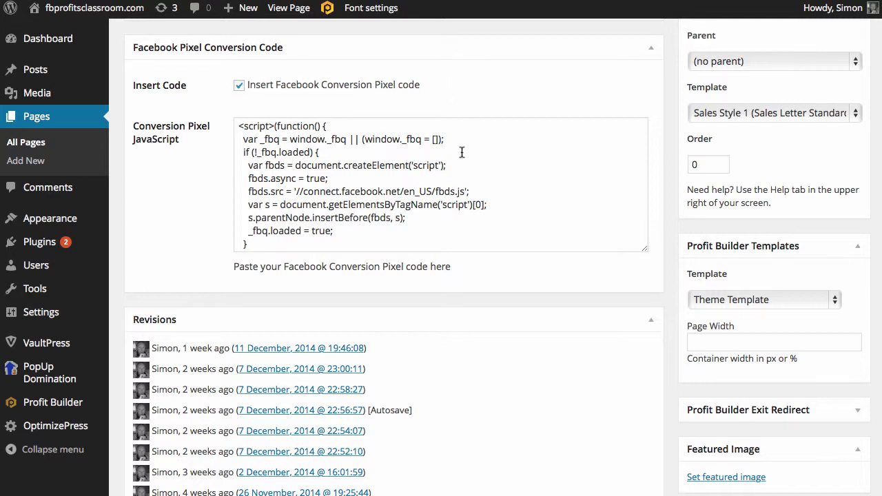
click(335, 153)
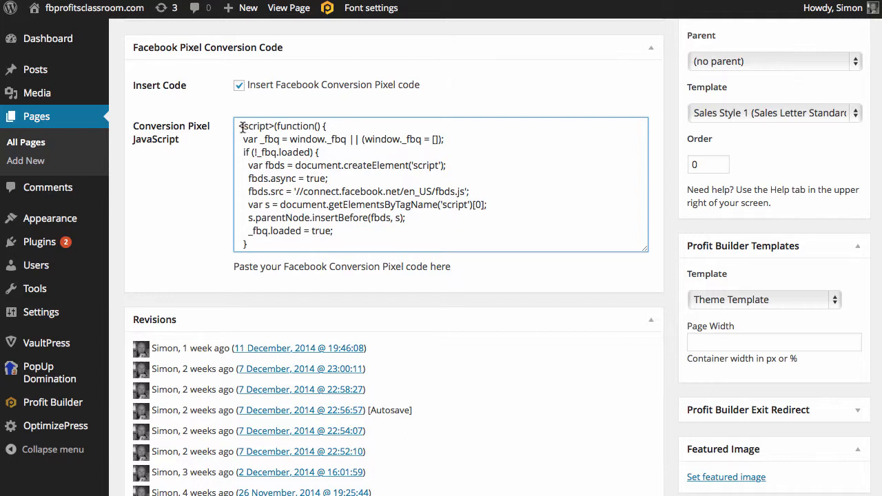
click(316, 178)
mouse_move(60, 69)
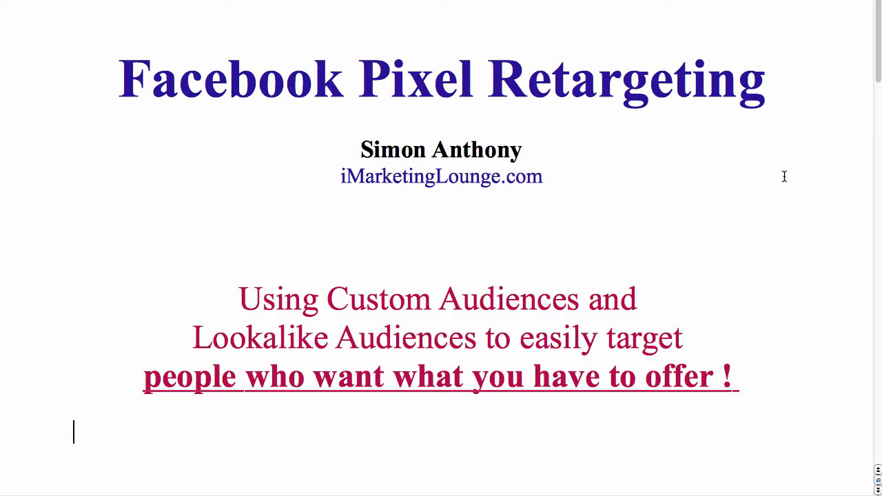
Review the "How it Works ?" and "Why it Works ?" sections of the Facebook Pixel Retargeting document.
scroll(741, 159, down, 3)
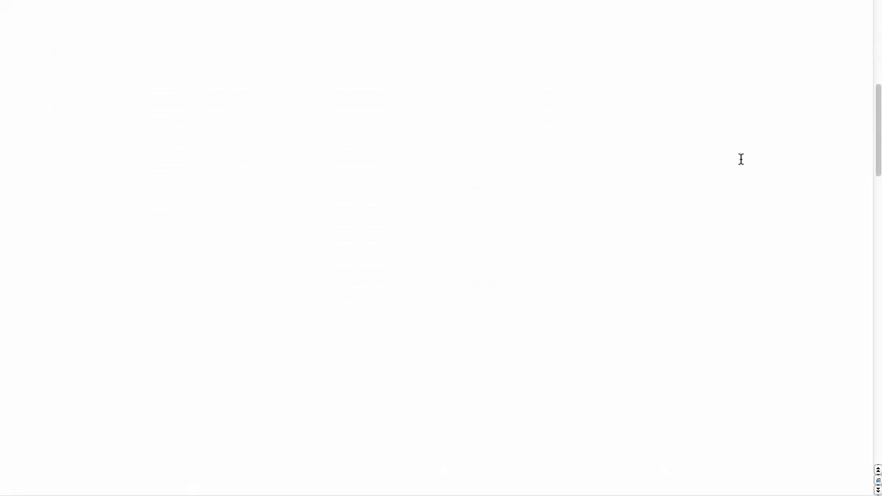
scroll(741, 158, down, 10)
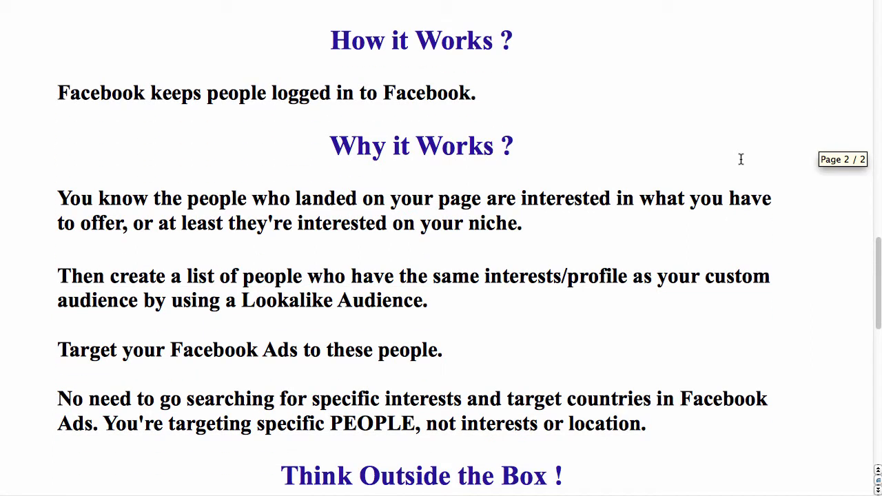
scroll(756, 155, left, 1)
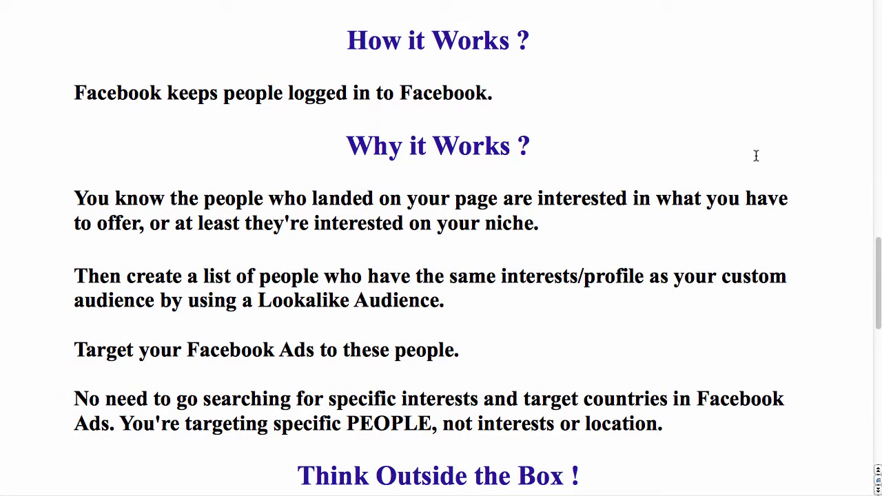
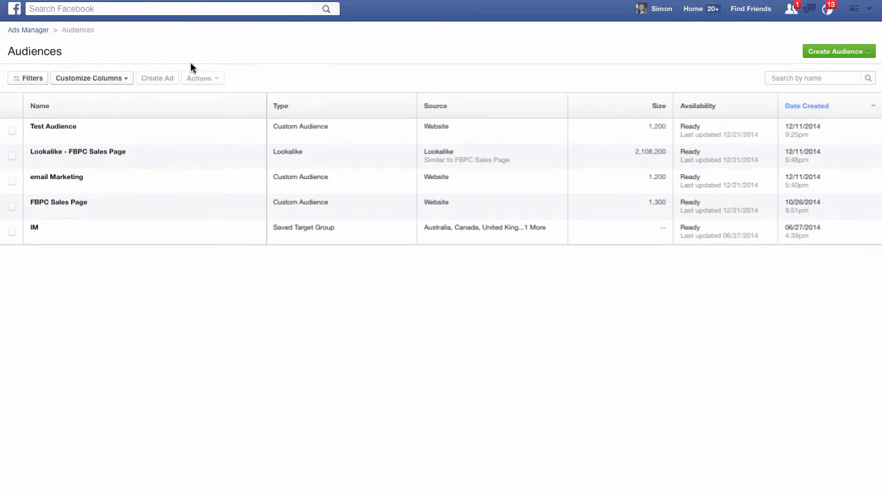
Fill in a new lookalike audience with FBPC Sales Page as the source and United States (US) as the country.
click(866, 54)
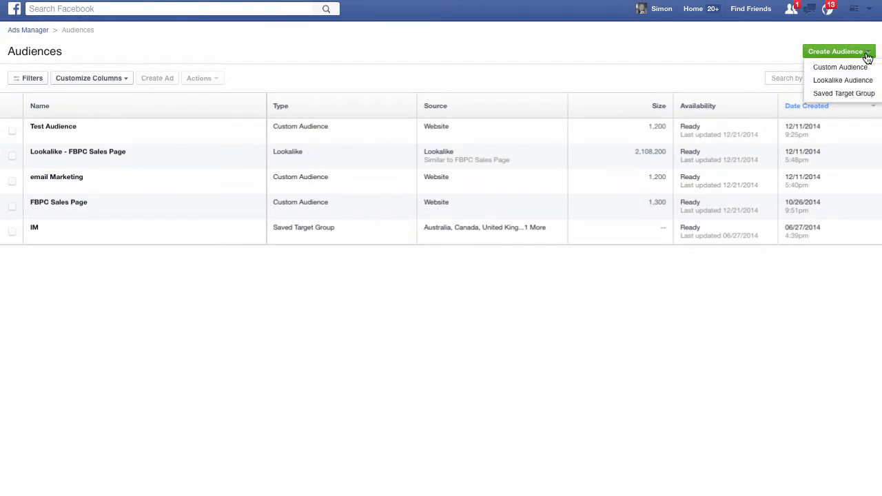
click(844, 80)
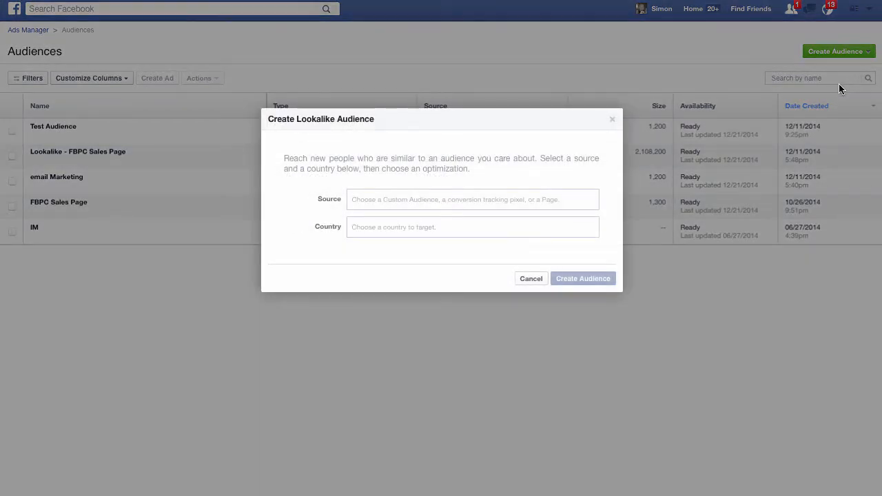
click(454, 200)
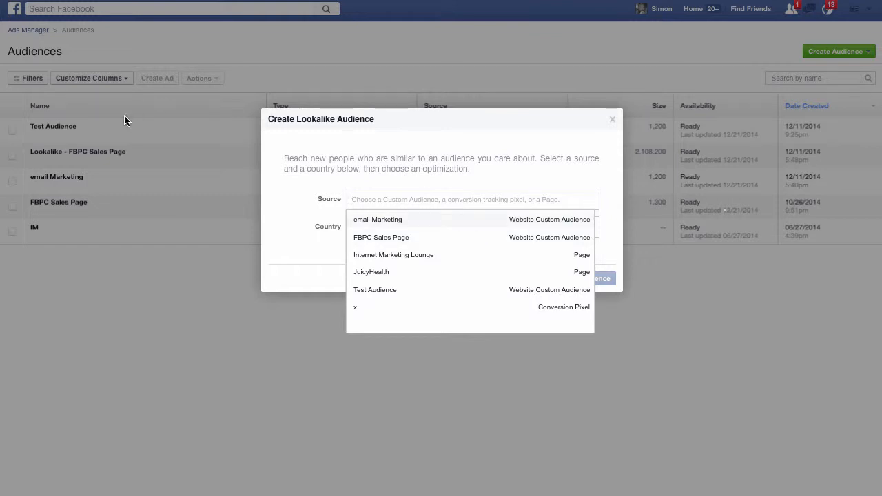
click(486, 240)
click(467, 227)
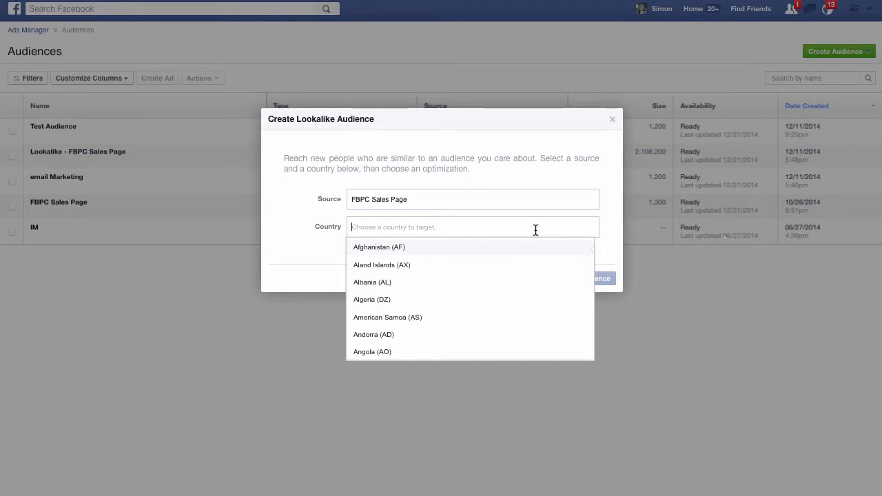
text(united)
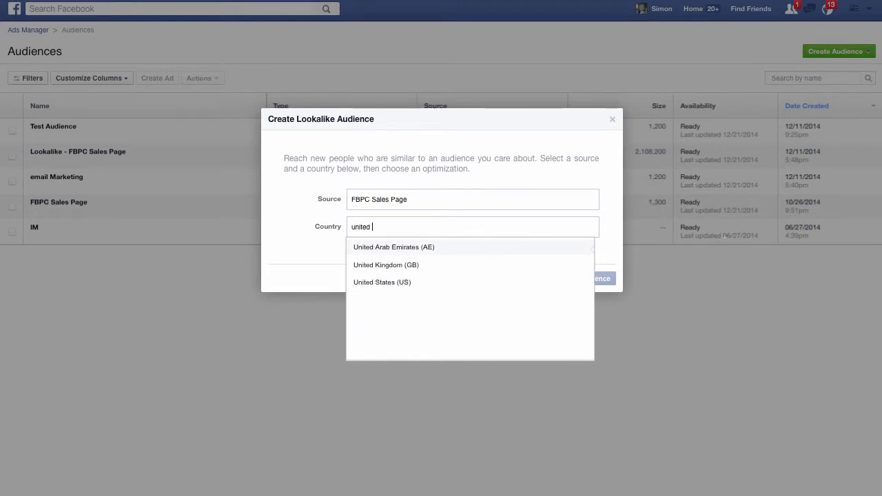
key(Down)
key(Down)
key(Return)
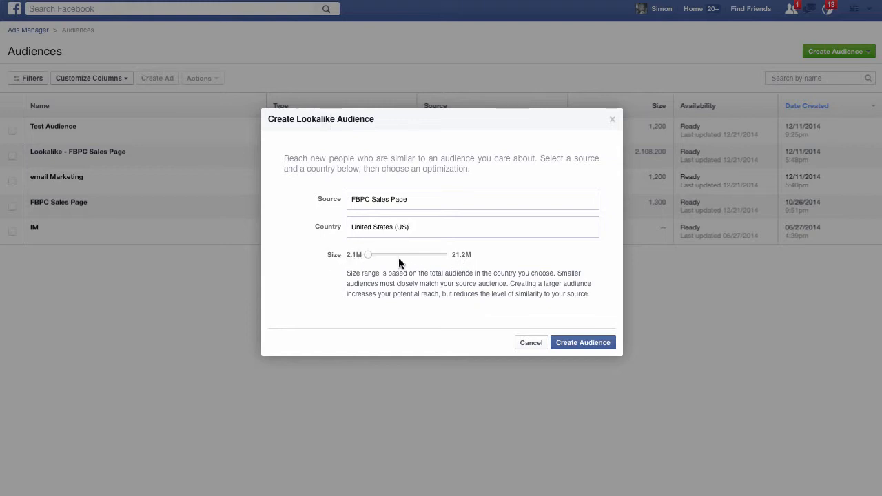
Try lookalike audience sizes between the 2.1M minimum and 11,000,000 people, and discard the new audience.
drag(365, 255, 403, 245)
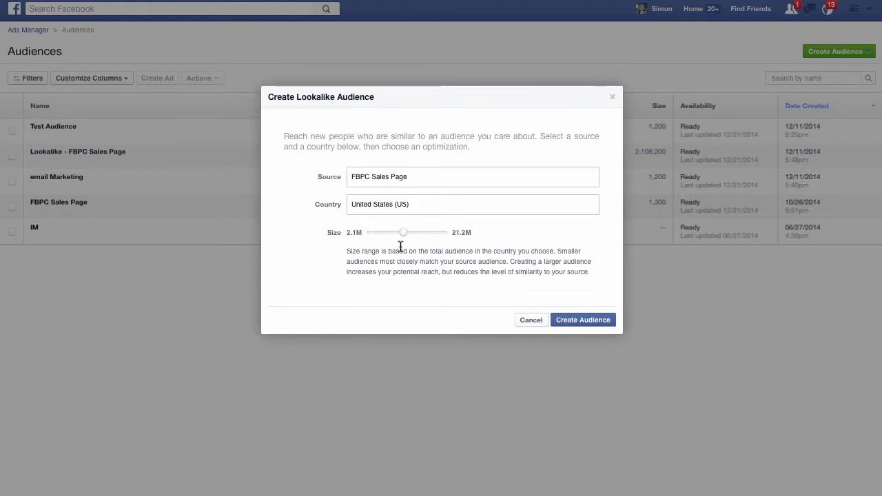
mouse_move(403, 234)
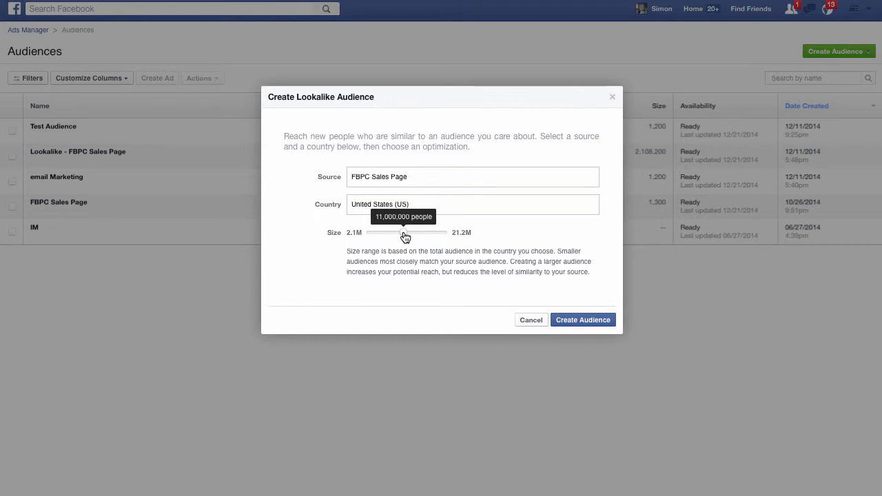
drag(404, 236, 377, 237)
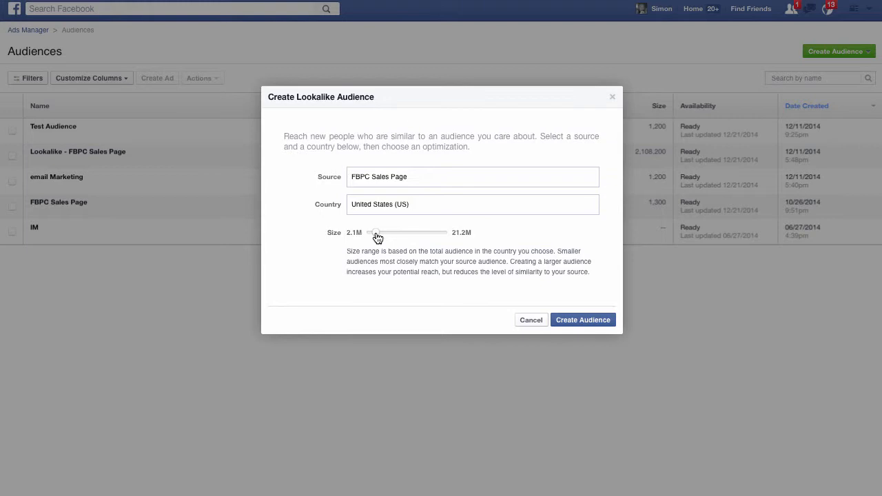
mouse_move(377, 236)
mouse_down()
mouse_move(394, 237)
mouse_move(365, 237)
mouse_up()
click(530, 322)
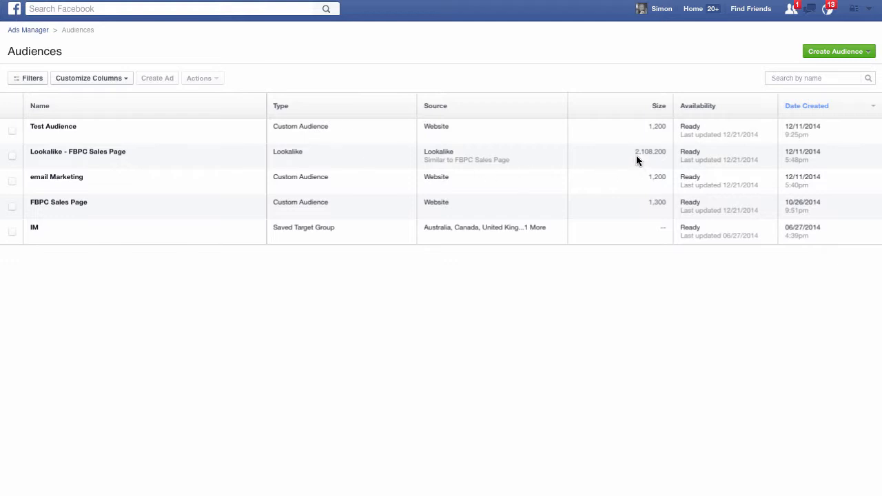
Examine the size of the existing Lookalike - FBPC Sales Page audience in the audience list.
drag(634, 151, 669, 152)
click(669, 152)
drag(632, 151, 672, 152)
click(667, 151)
Start a new ad campaign that boosts the Explaindio Video Creator post of the Internet Marketing Lounge page.
click(30, 30)
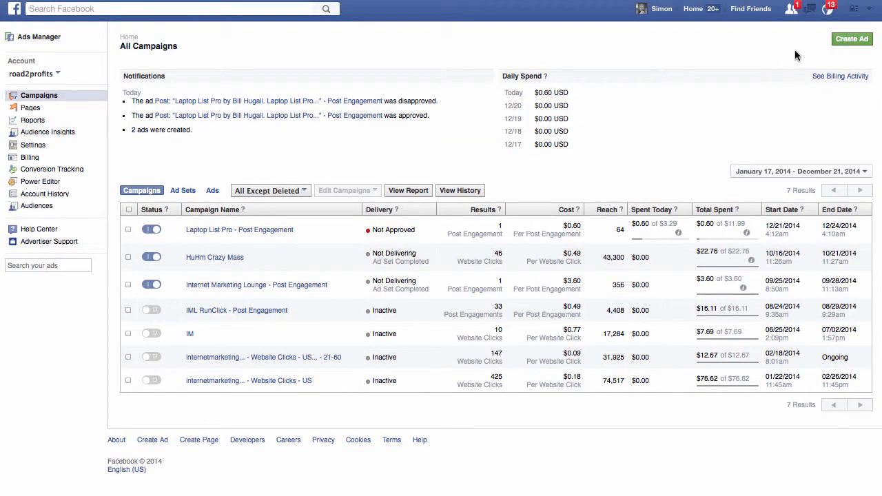
click(834, 40)
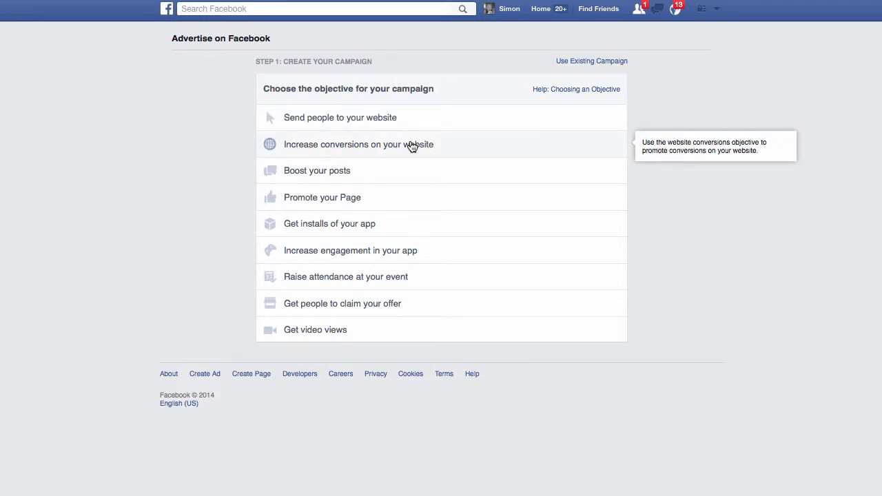
click(409, 173)
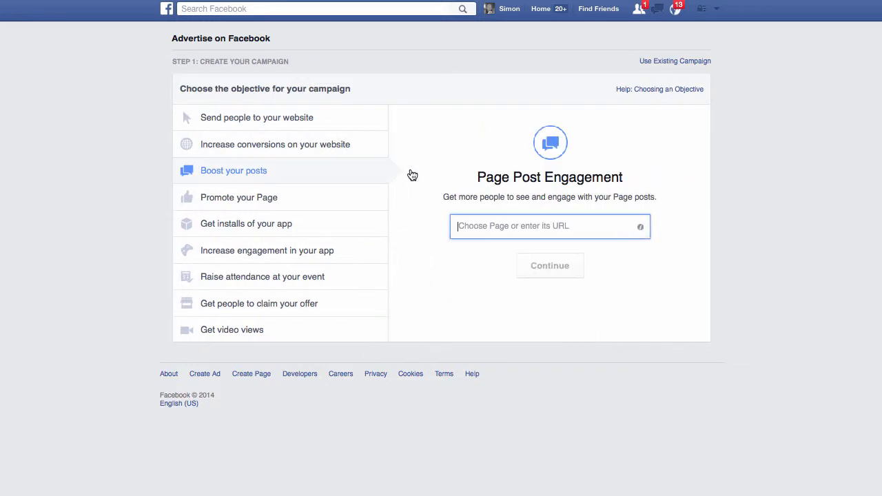
click(587, 262)
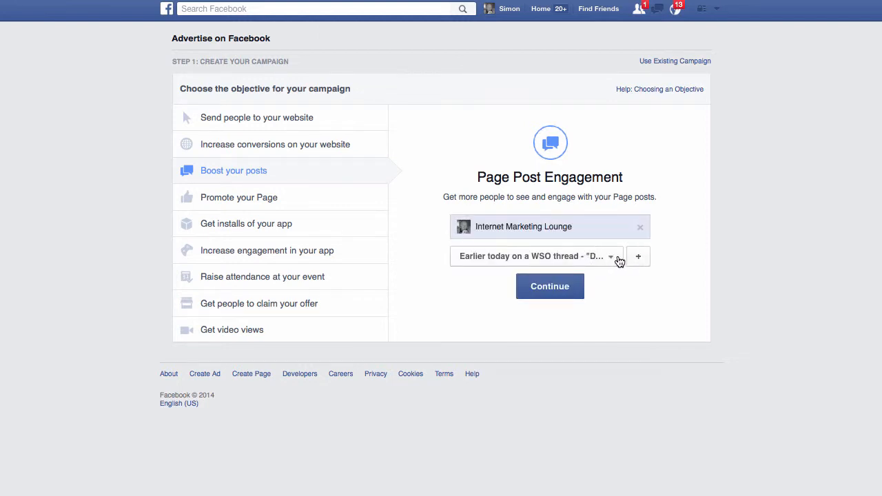
click(619, 261)
scroll(620, 334, down, 1)
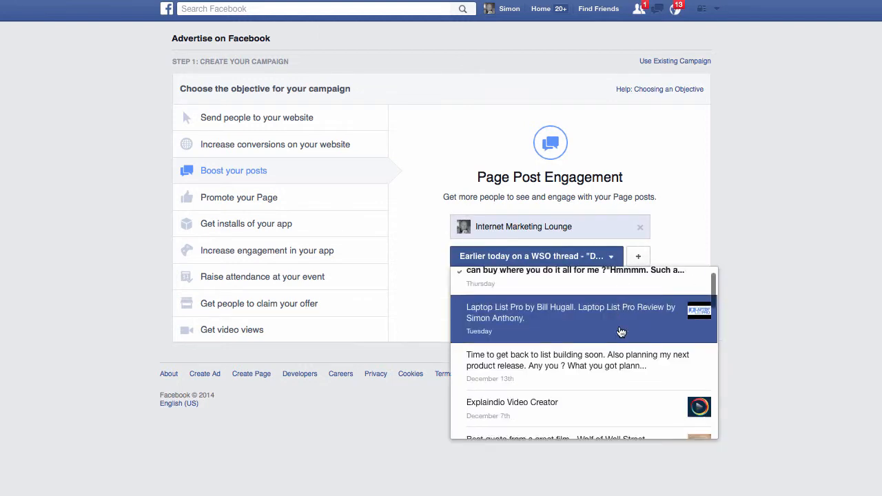
click(612, 394)
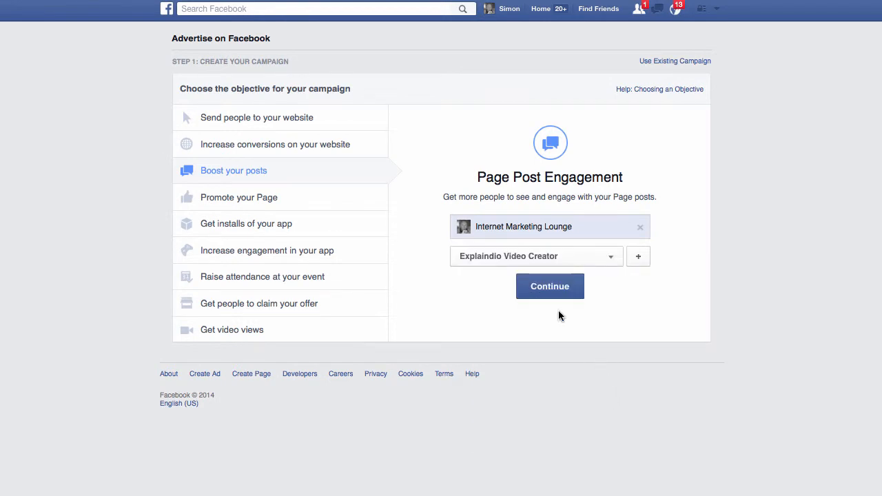
click(545, 286)
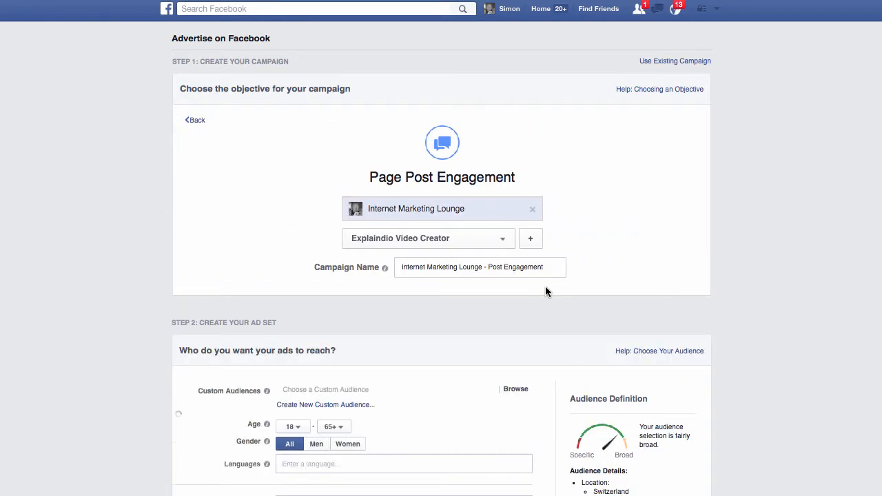
Remove Switzerland from the ad set's target locations.
scroll(721, 200, down, 3)
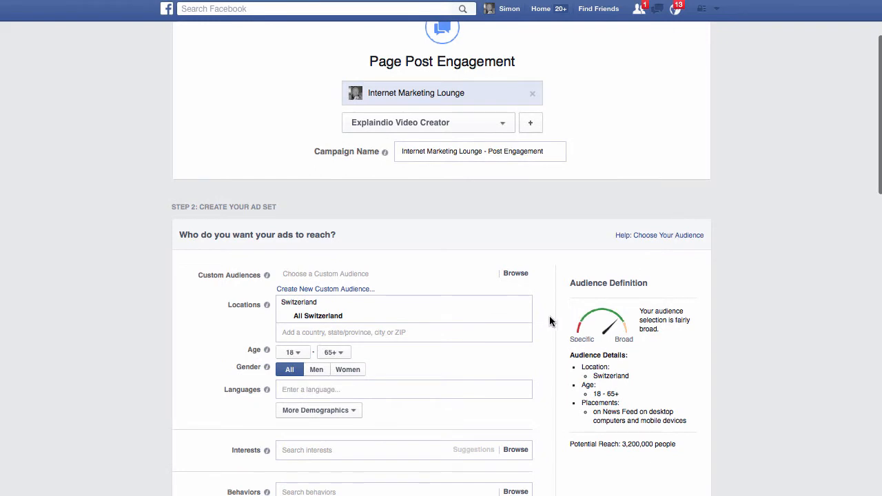
click(527, 318)
scroll(545, 296, down, 3)
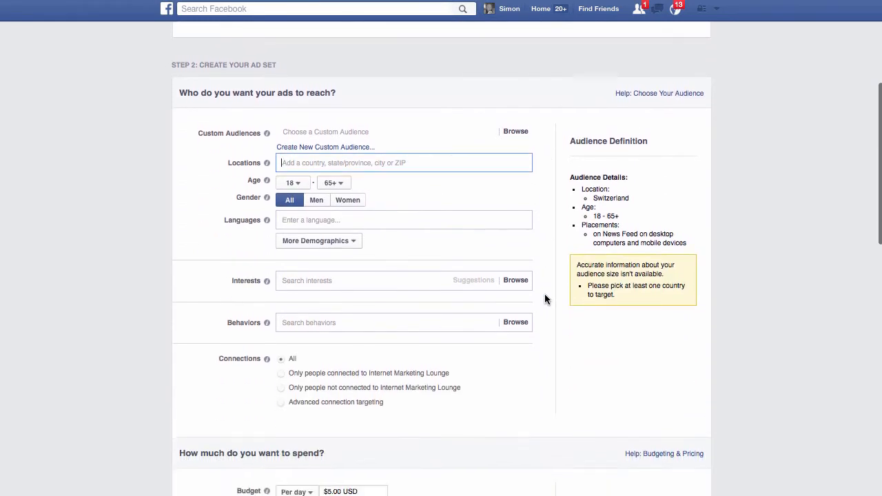
Include the FBPC Sales Page custom audience in the ad set and check its potential reach.
click(330, 122)
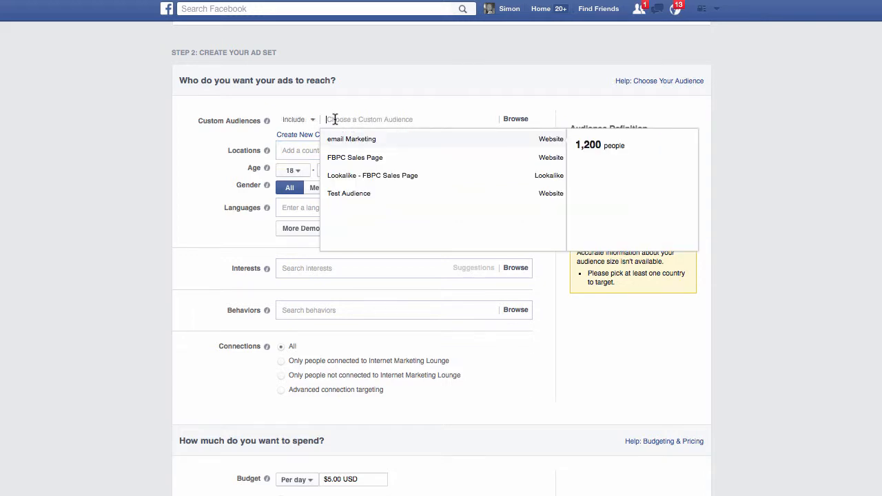
click(372, 158)
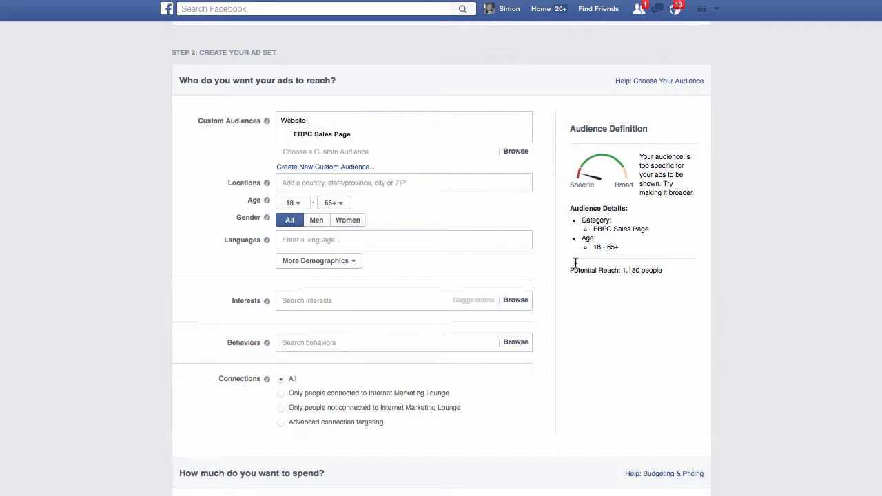
drag(570, 271, 666, 270)
click(666, 269)
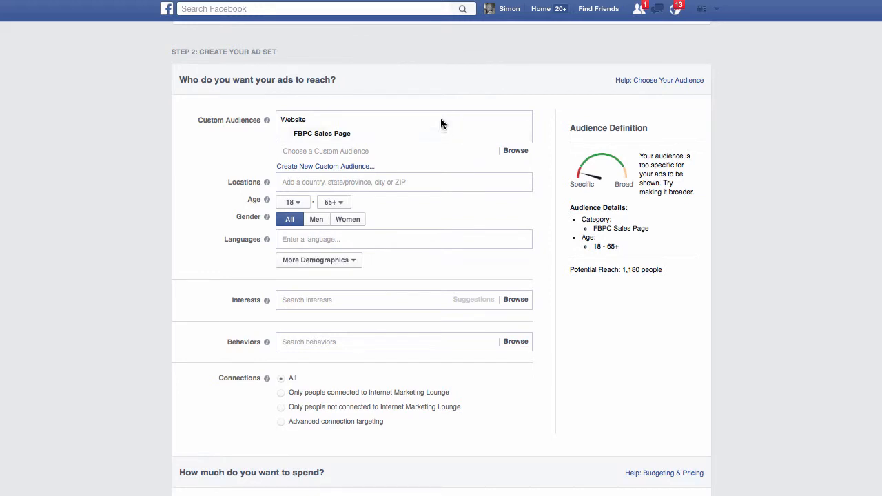
Add the Lookalike - FBPC Sales Page audience to the ad set's custom audiences.
click(383, 151)
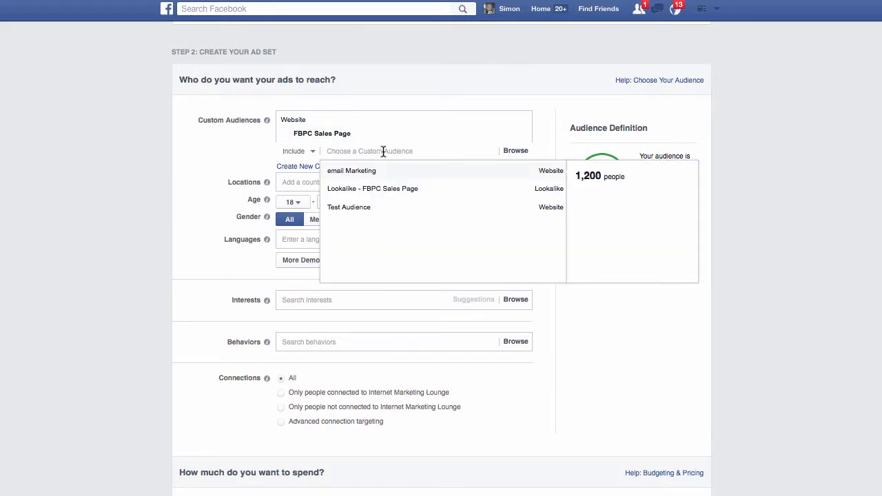
click(388, 197)
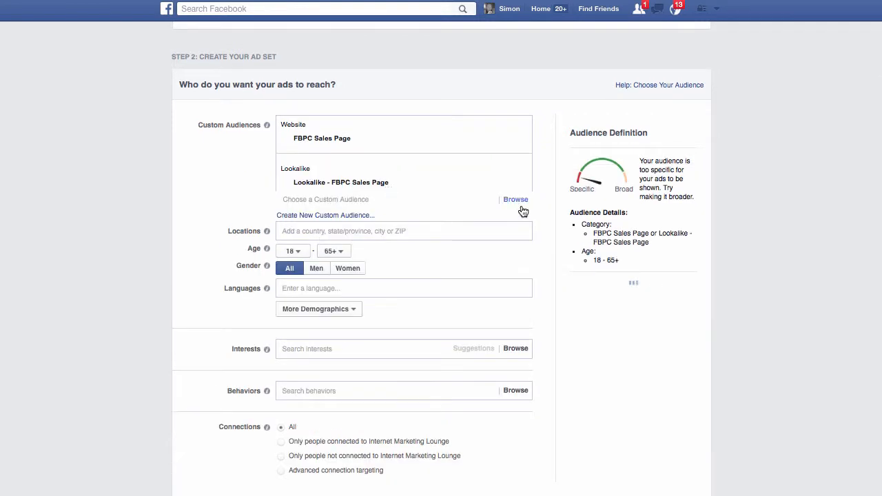
scroll(551, 181, down, 1)
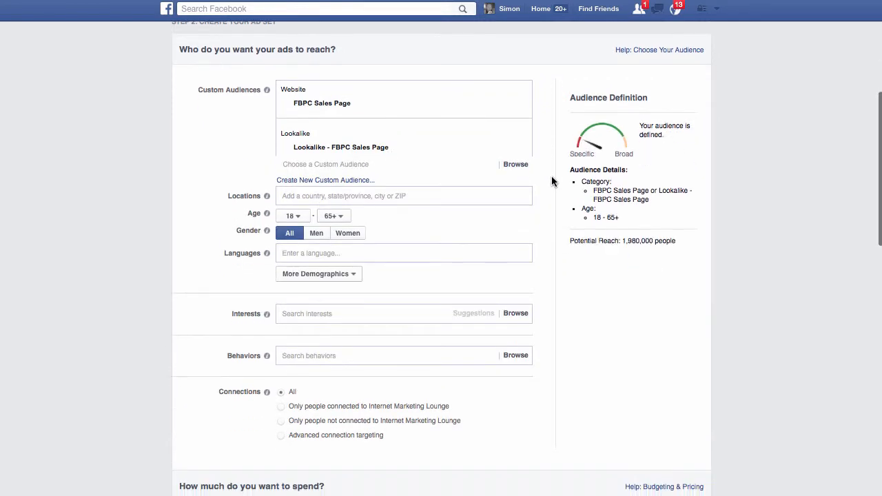
scroll(551, 181, down, 1)
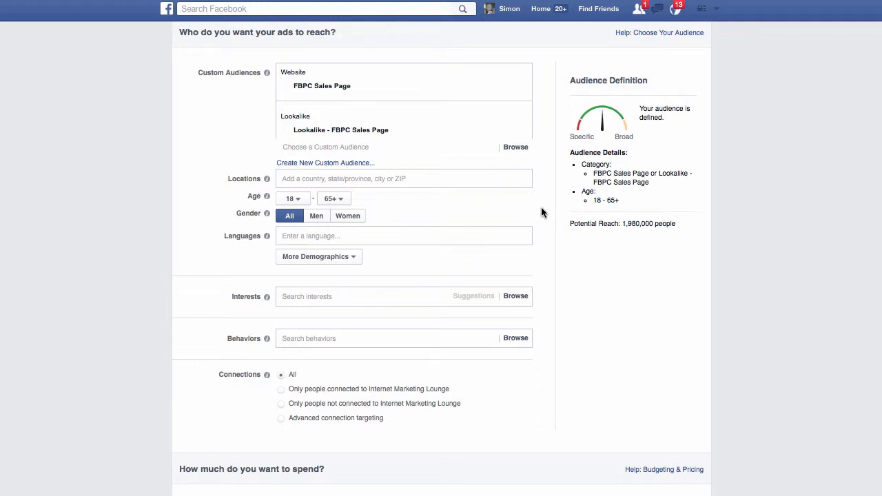
Examine the ad set's potential reach together with its location and language targeting fields.
click(416, 178)
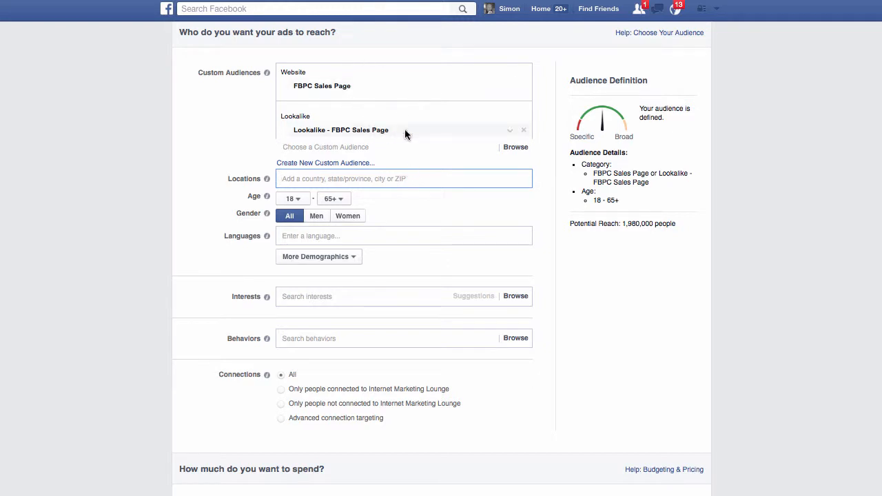
click(540, 131)
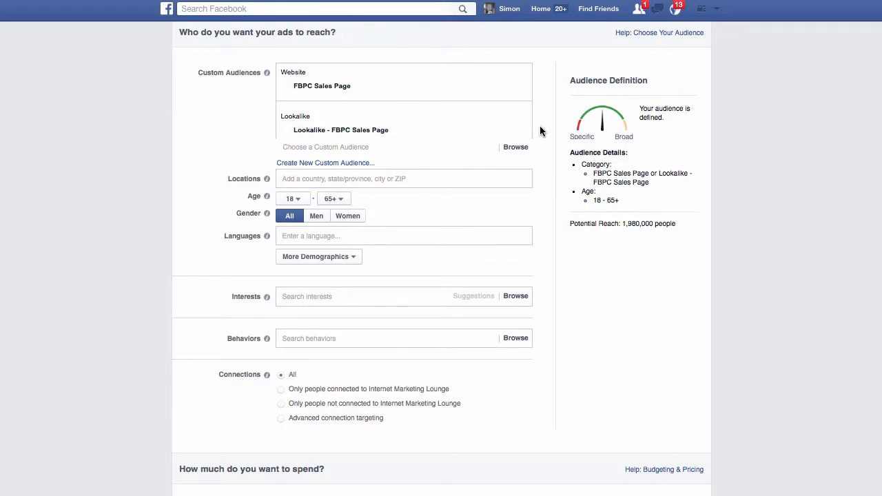
drag(621, 224, 655, 224)
click(656, 224)
click(468, 179)
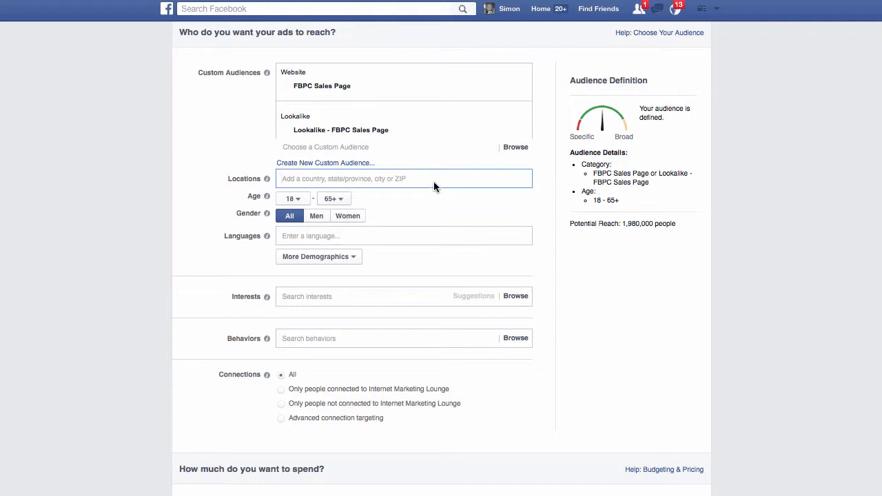
click(443, 235)
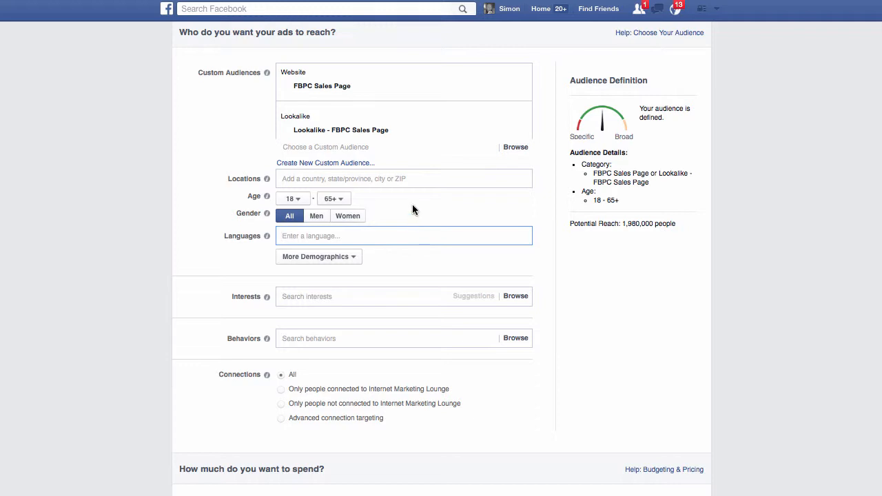
Set the ad set's minimum age to 21 and its language to English (All).
click(295, 199)
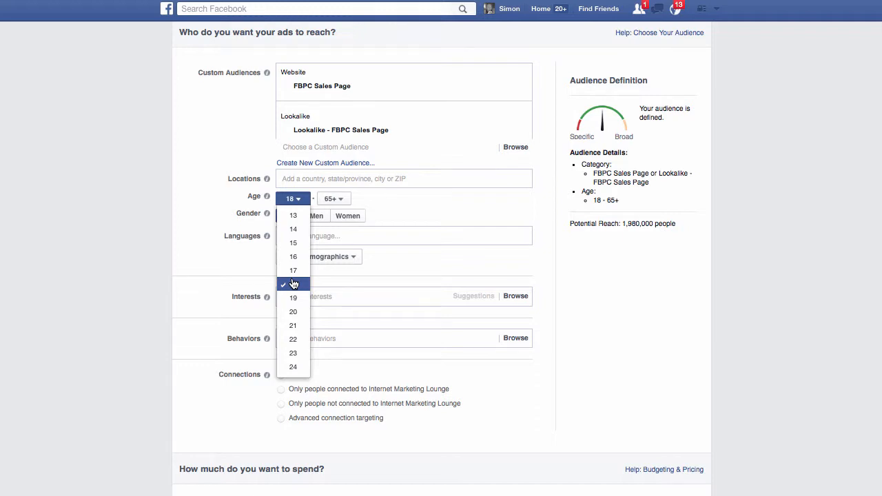
click(294, 327)
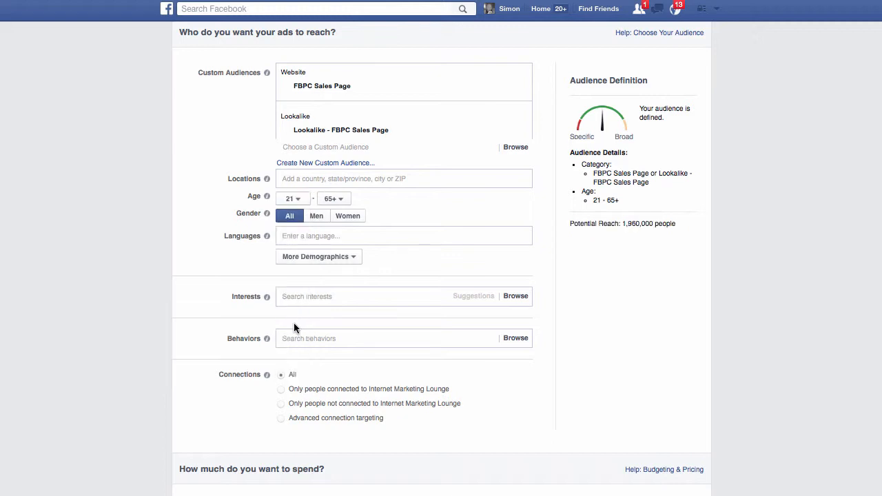
click(394, 236)
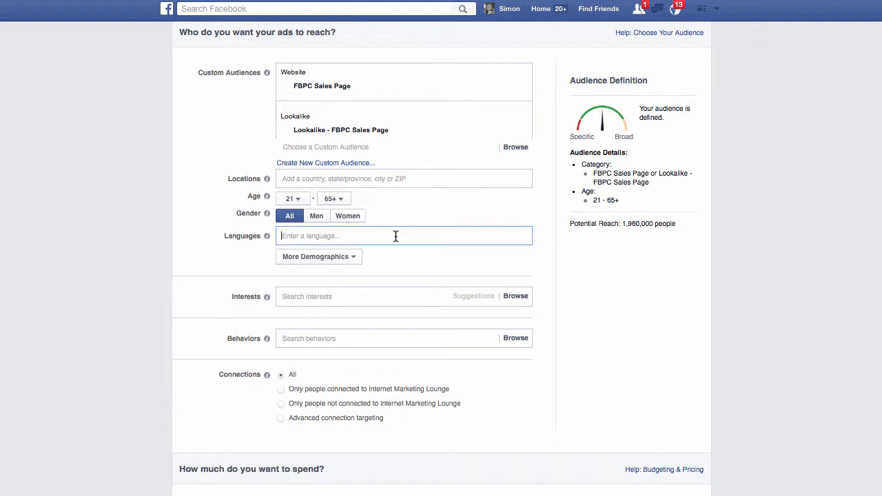
text(english)
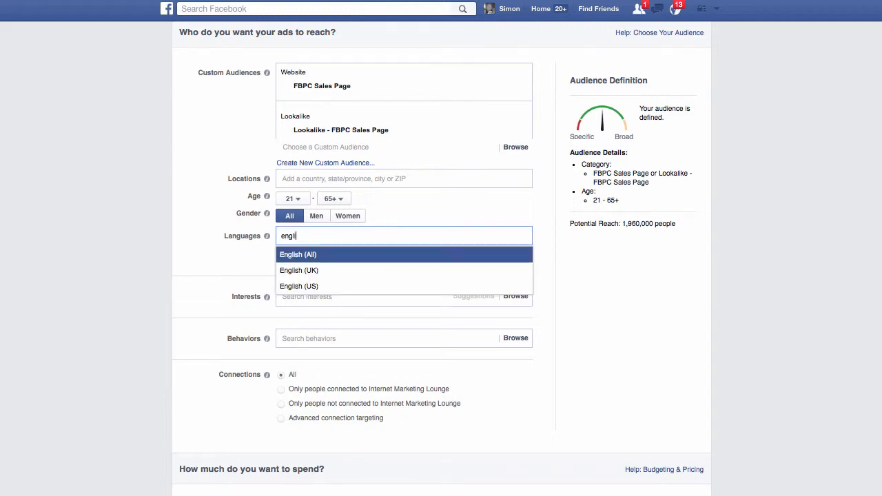
key(Return)
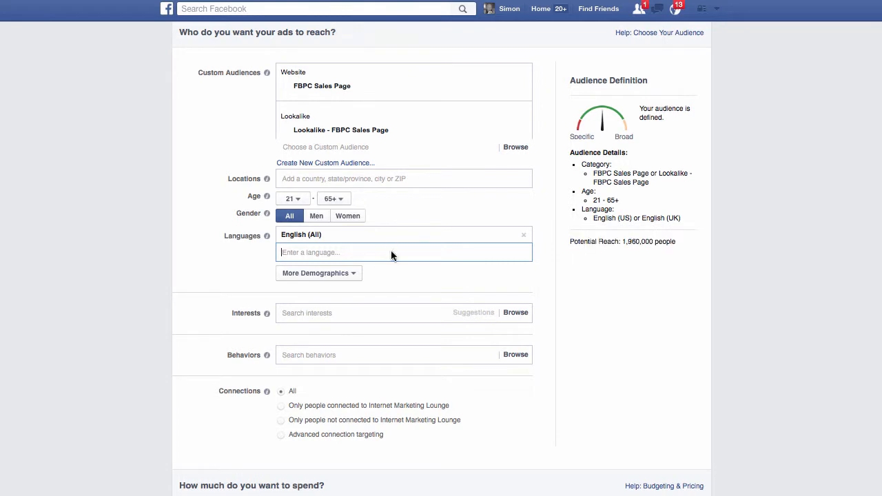
click(546, 261)
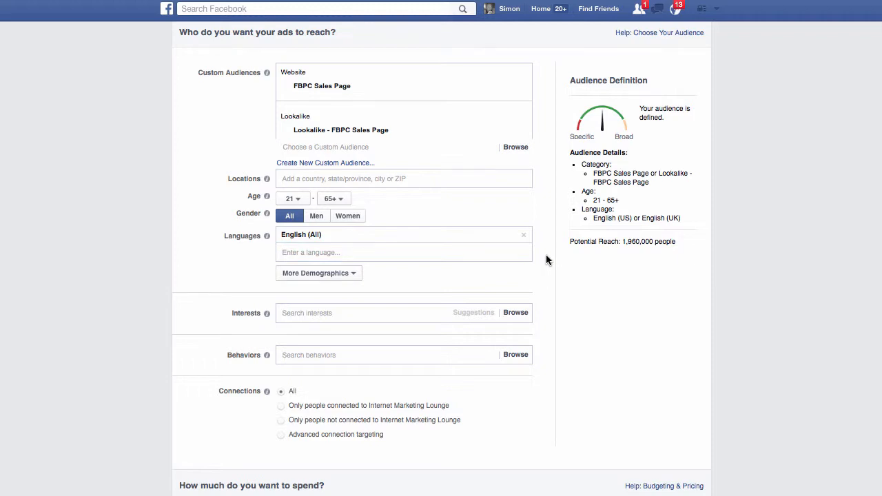
click(371, 316)
click(394, 299)
scroll(420, 294, up, 1)
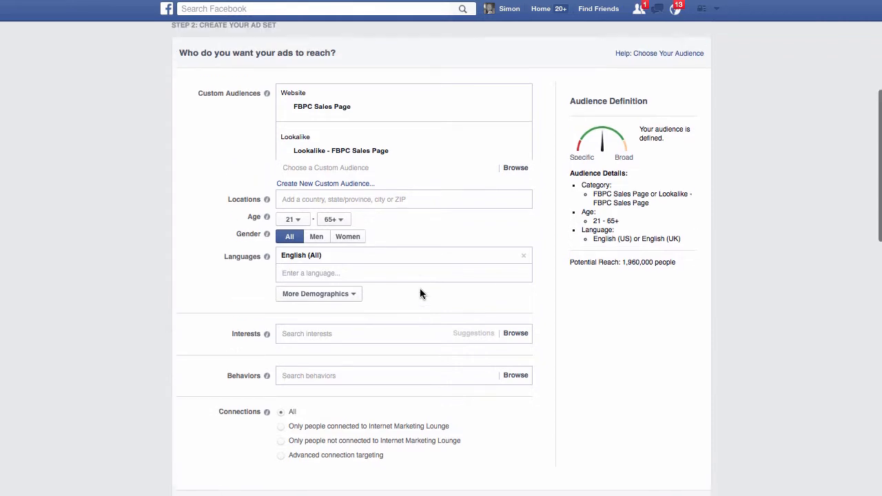
click(407, 219)
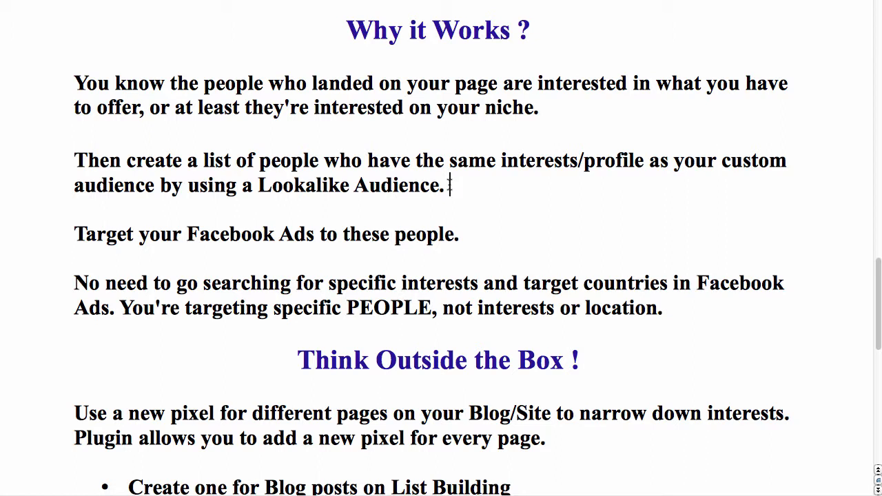
Review the "Why it Works ?" section of the notes document, highlighting the lines on targeting these people and not searching for specific interests and countries.
scroll(474, 182, down, 2)
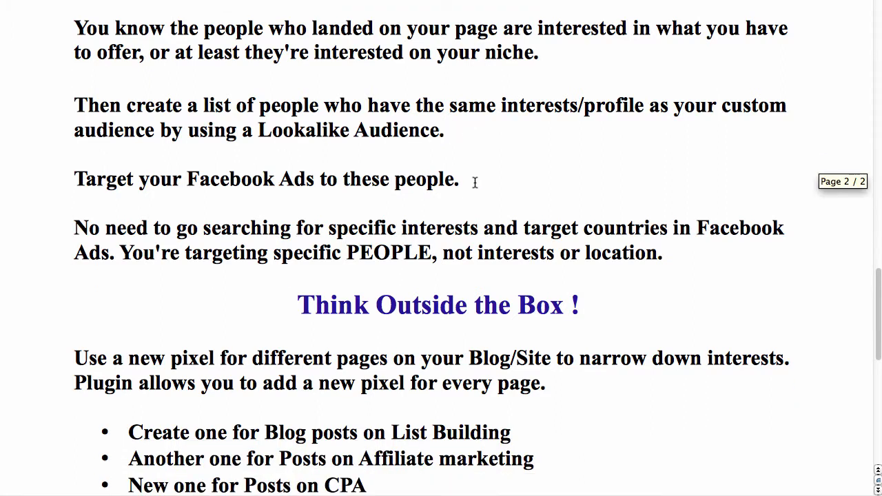
drag(464, 179, 55, 173)
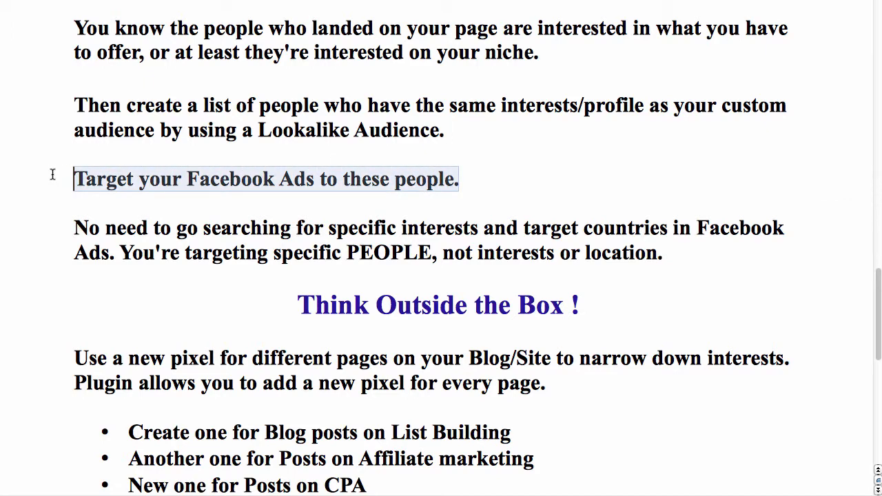
click(220, 202)
scroll(220, 202, down, 5)
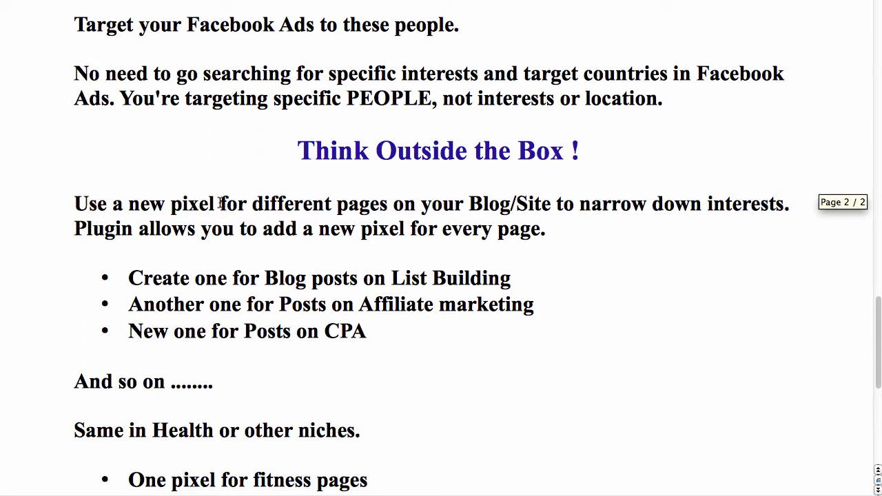
drag(73, 73, 673, 73)
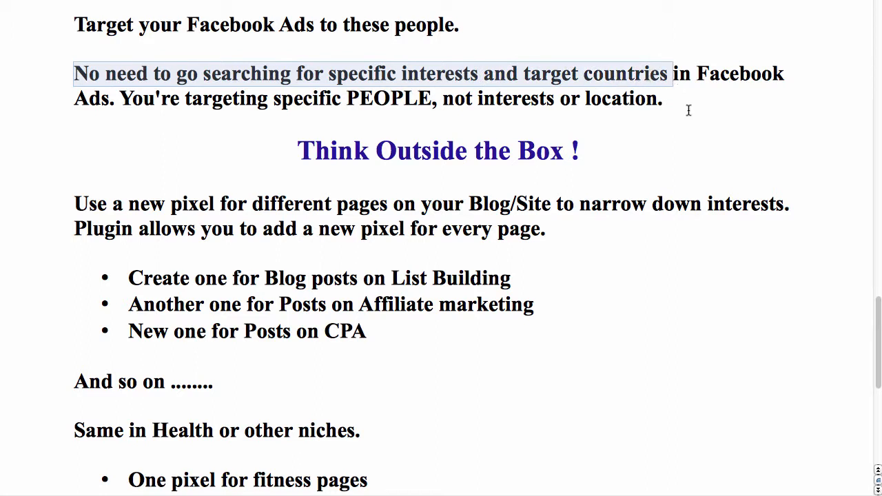